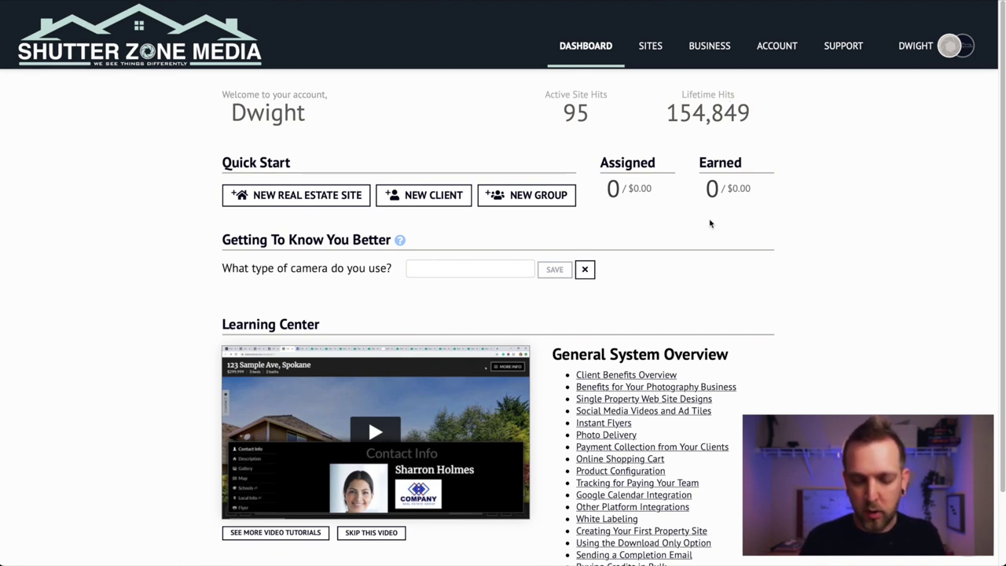
Step: Open the Sites list and clear the old search so every property site shows
scroll(710, 224, down, 2)
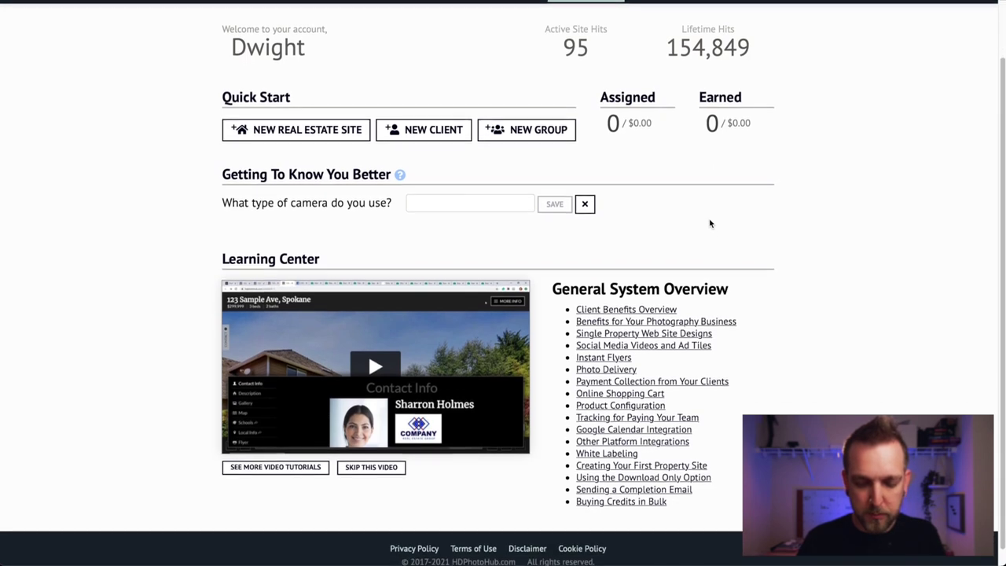
scroll(710, 224, up, 2)
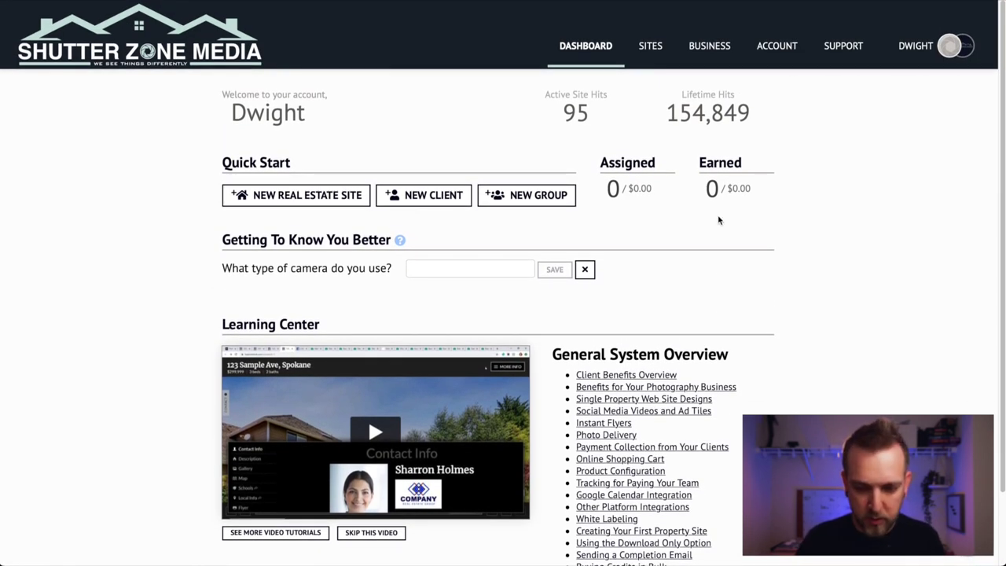
click(651, 46)
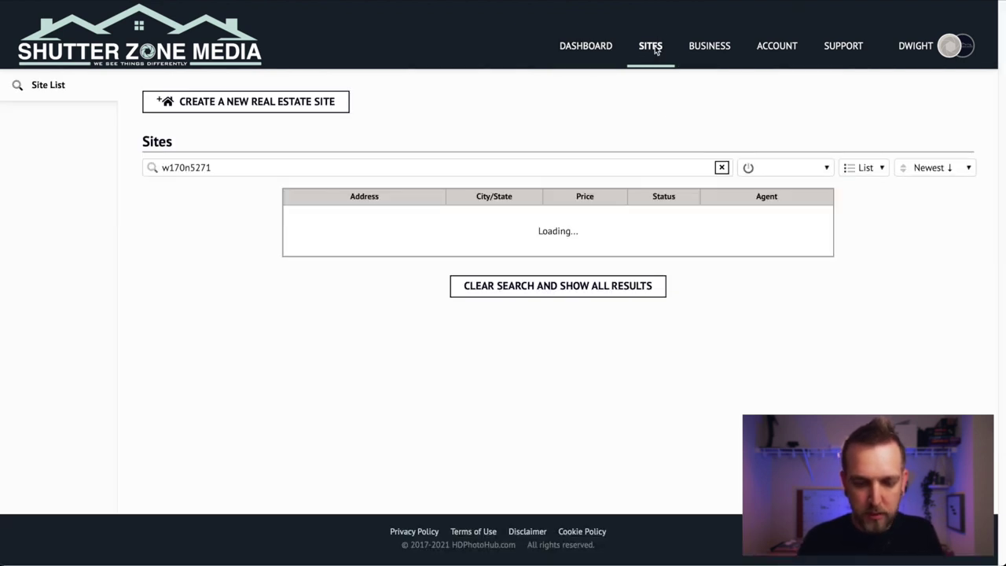
click(721, 168)
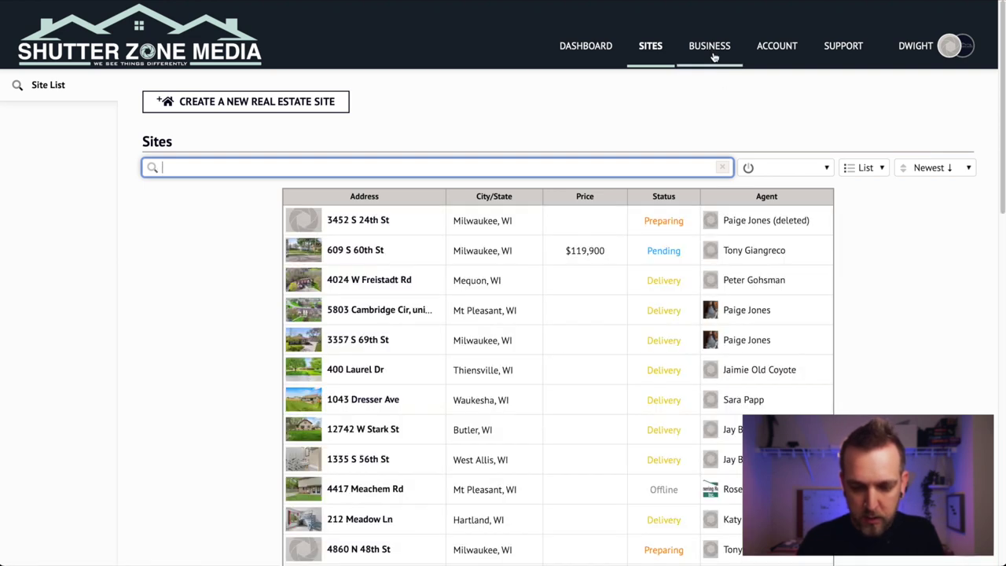
Step: Open Business Summary and look over its site, client, media counts and Team Members grid
click(712, 52)
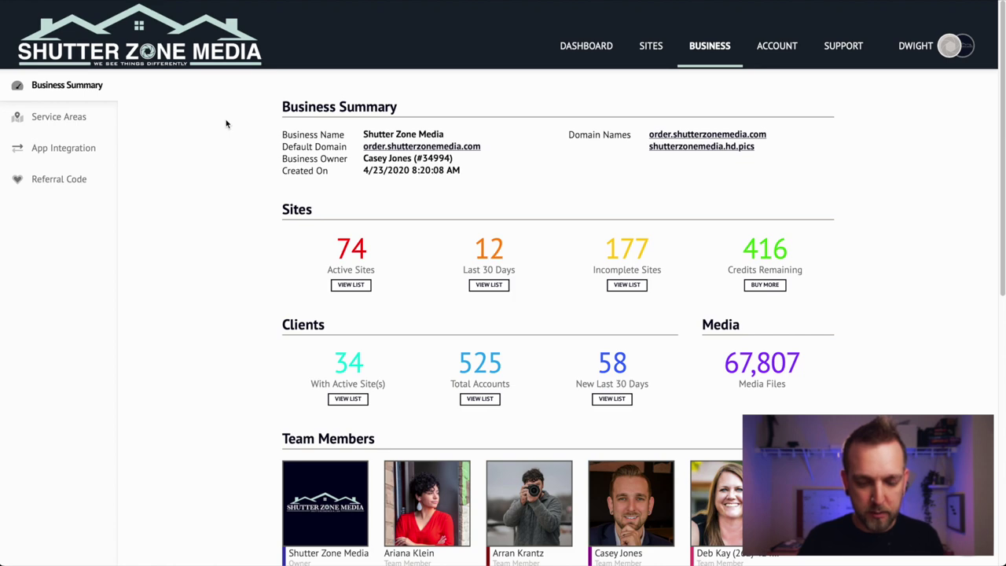
scroll(226, 123, down, 5)
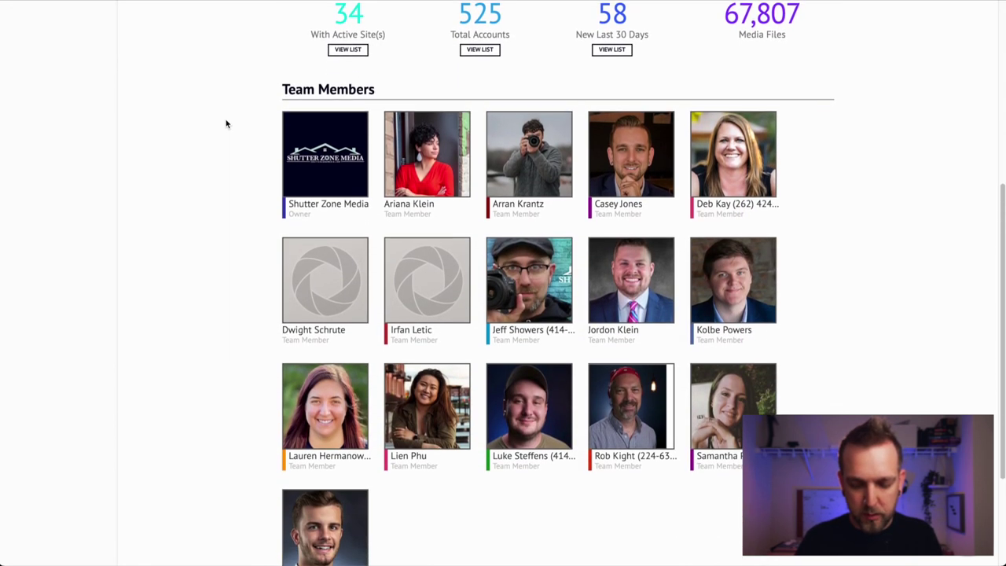
scroll(226, 123, up, 6)
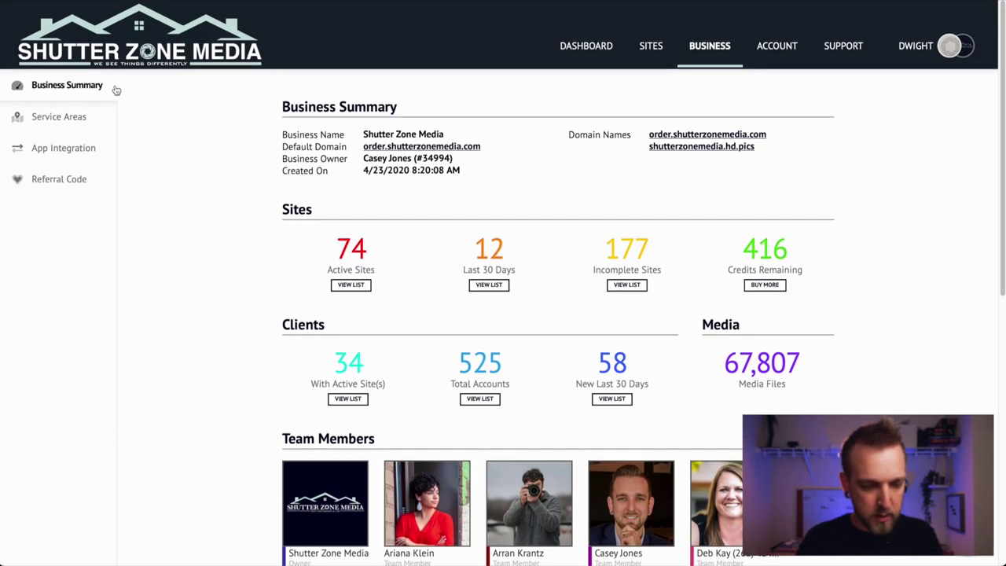
Step: Check in Service Areas that the new team member has none set up, then return to the list
click(98, 122)
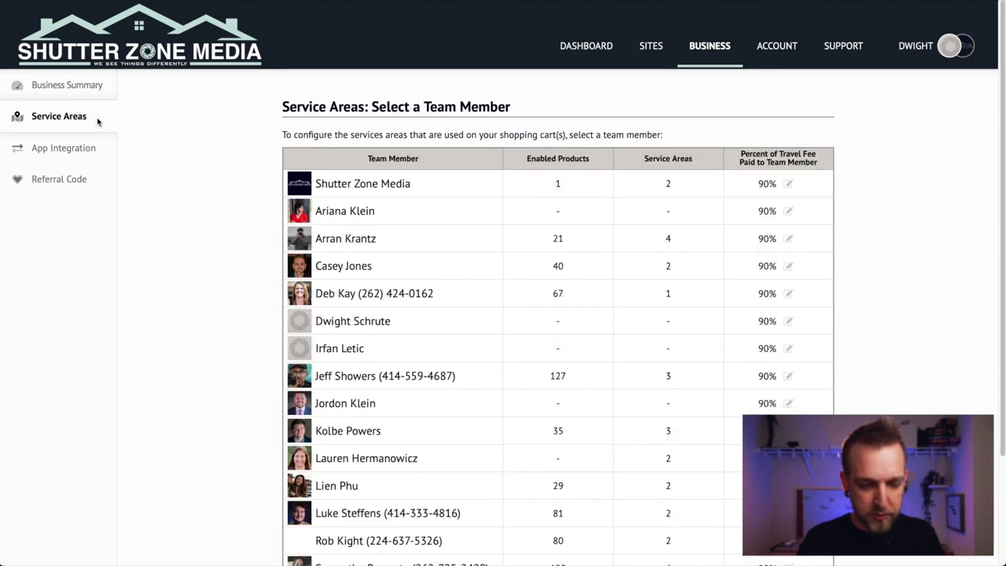
scroll(247, 236, down, 3)
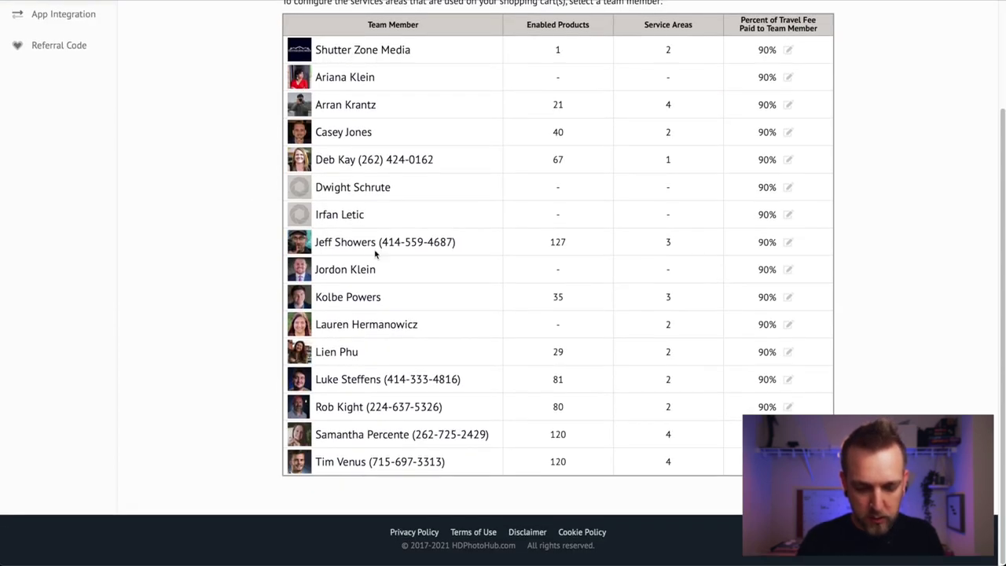
click(354, 192)
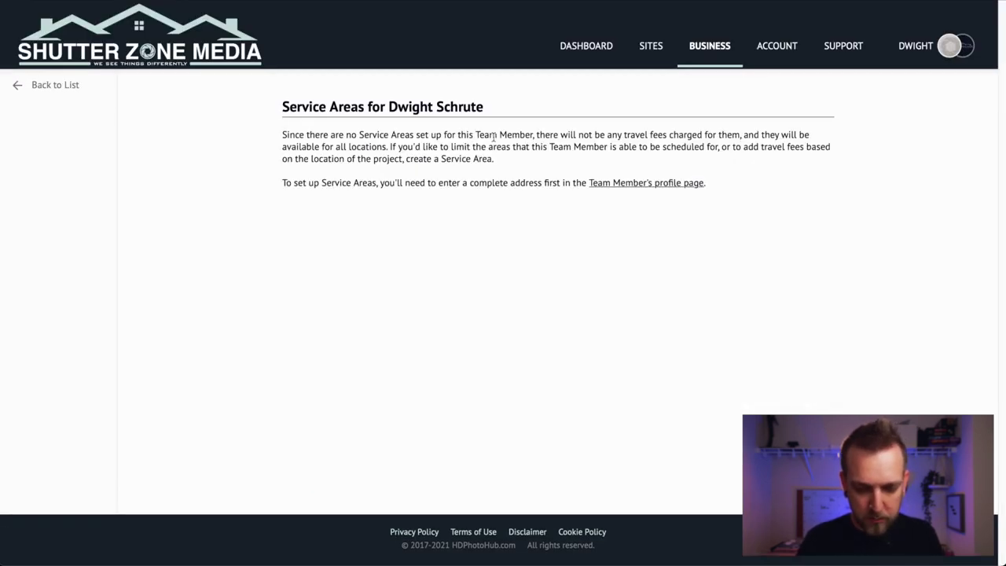
click(17, 85)
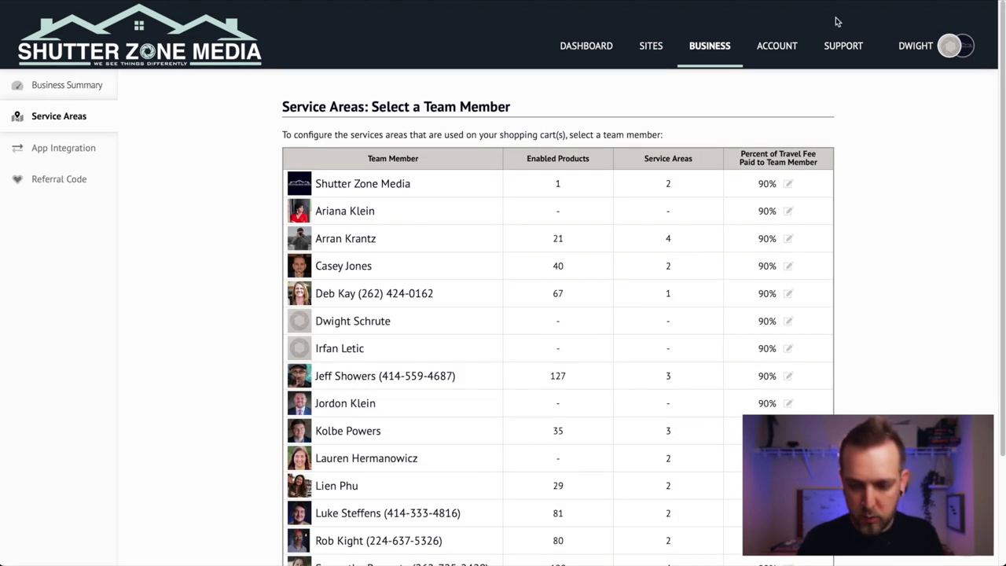
click(795, 49)
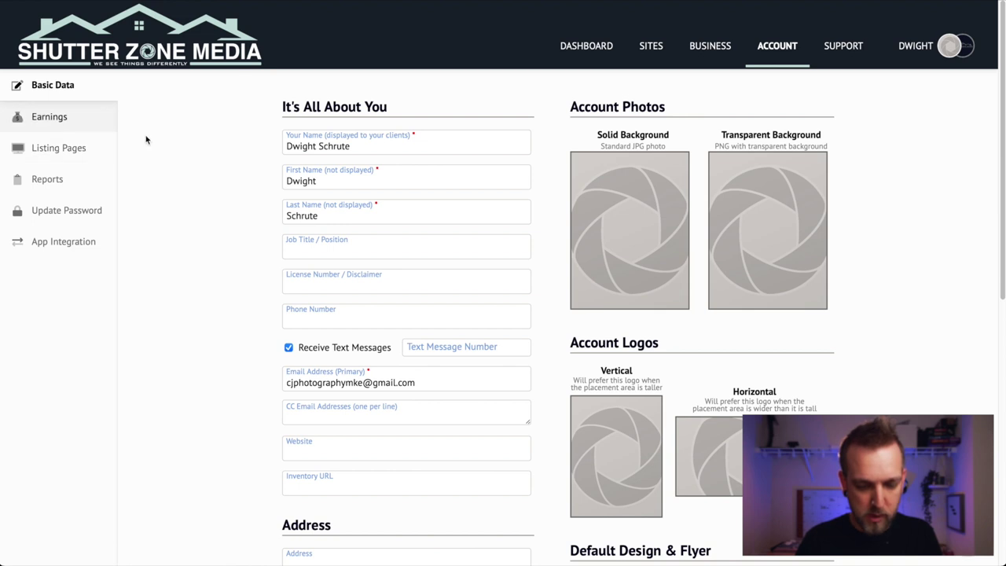
scroll(385, 316, down, 5)
click(363, 343)
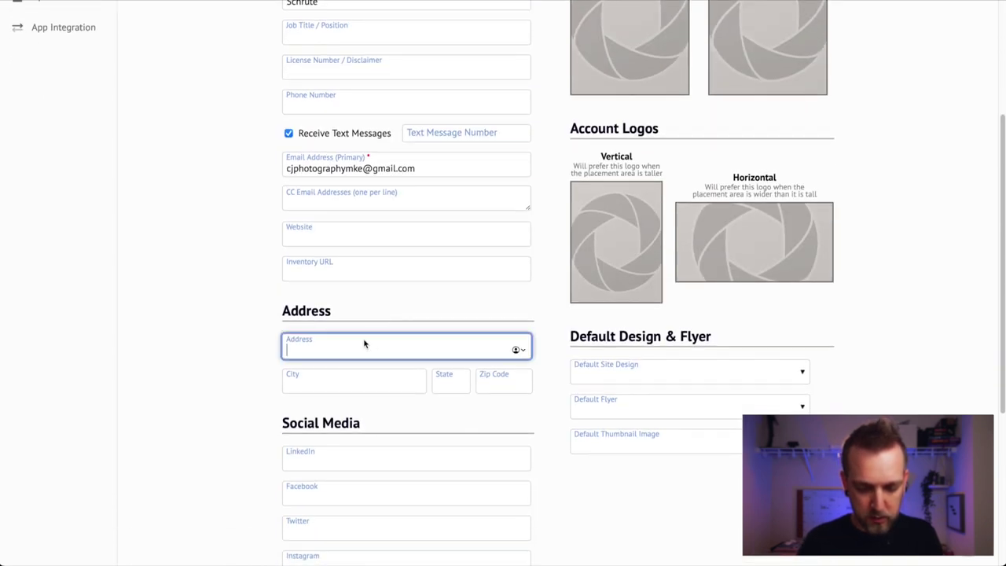
key(Tab)
key(Tab)
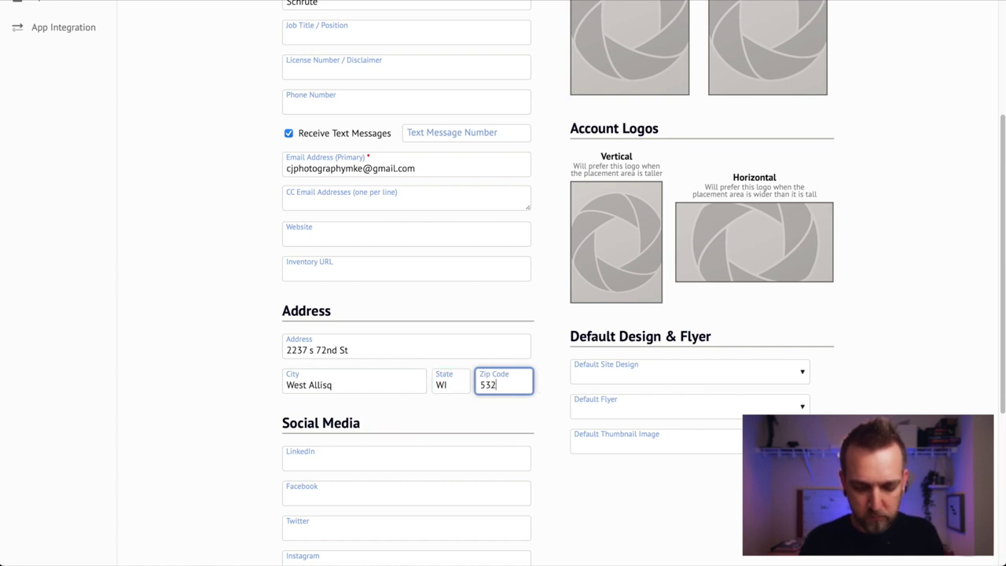
scroll(417, 400, down, 4)
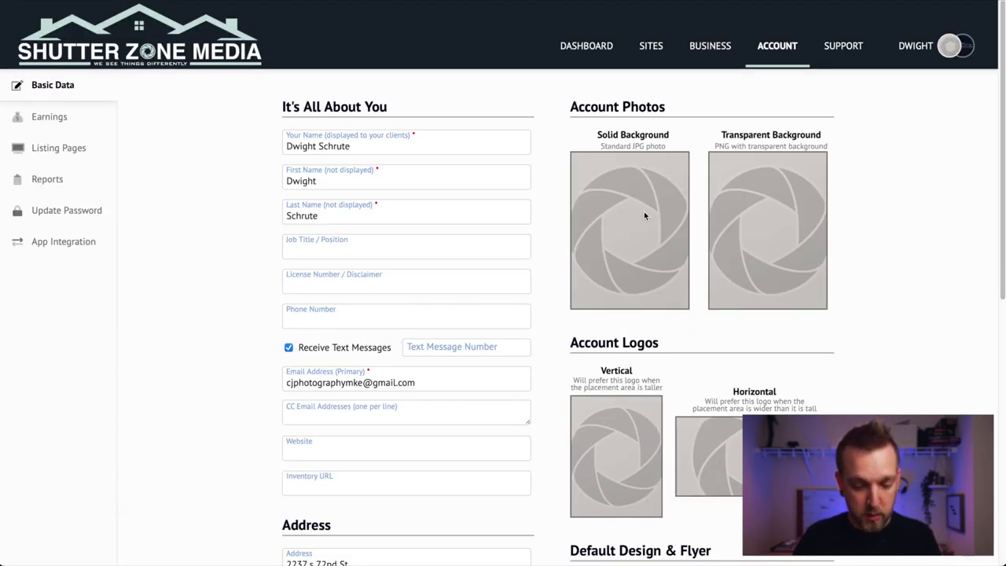
scroll(453, 280, down, 2)
Step: Add the team member's phone number to the Basic Data form
click(348, 228)
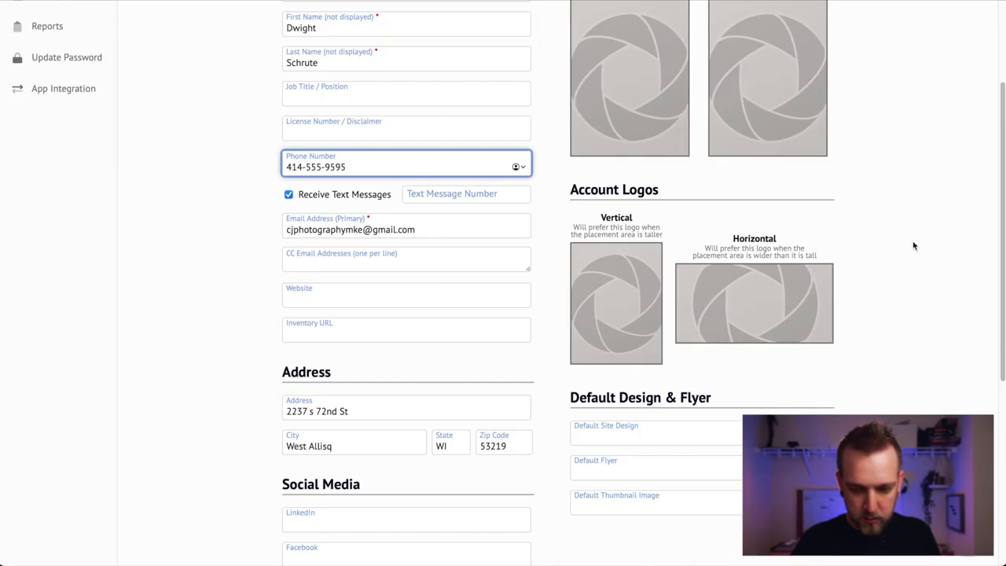
scroll(914, 244, down, 1)
scroll(914, 246, down, 5)
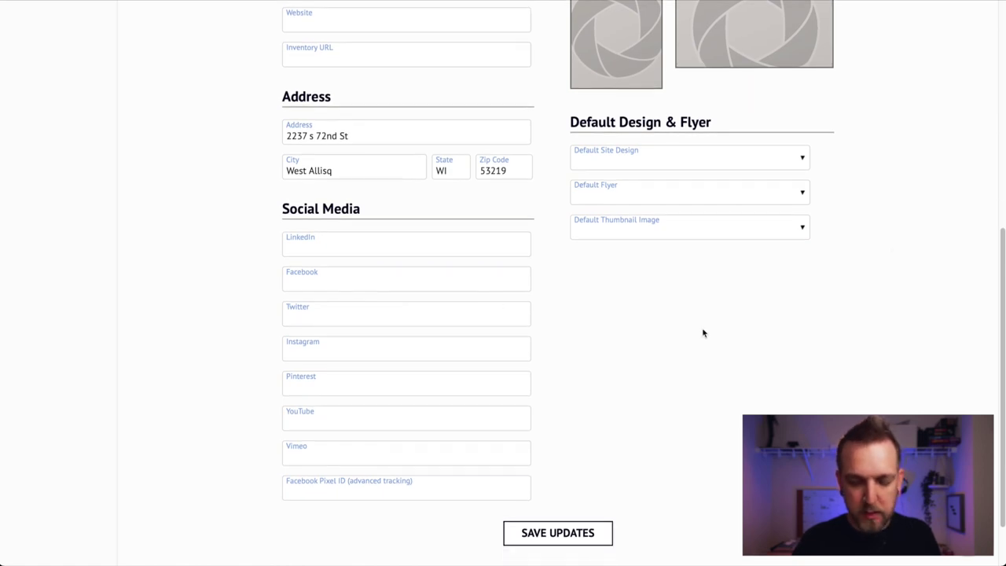
scroll(704, 333, up, 10)
click(634, 215)
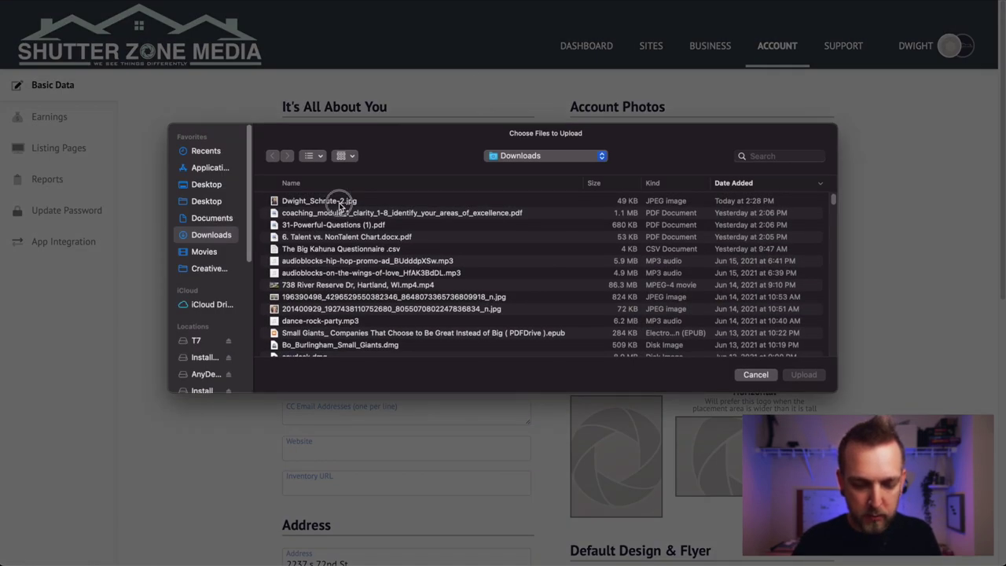
Step: Upload the headshot JPG as the solid-background account photo and save the profile updates
click(340, 202)
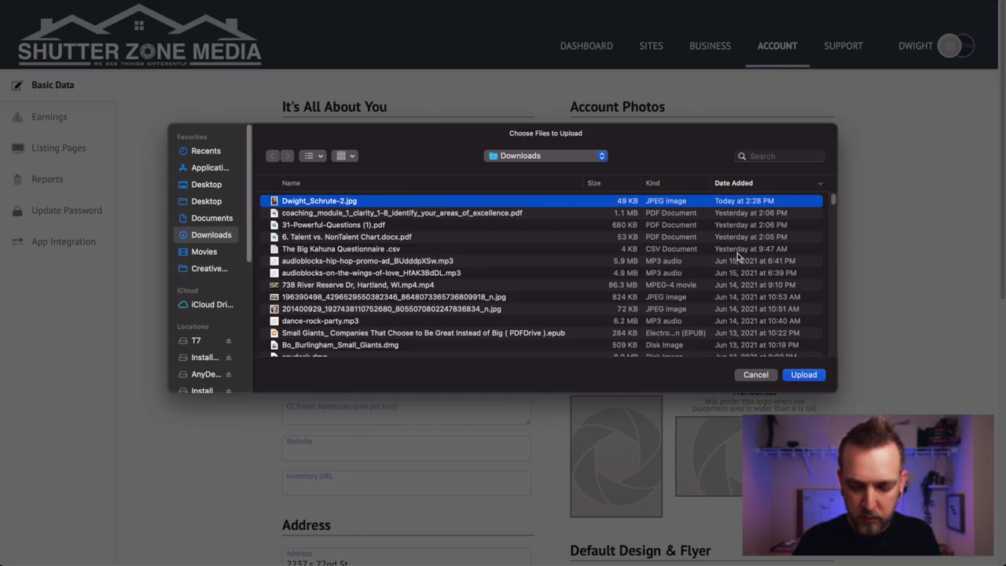
click(813, 375)
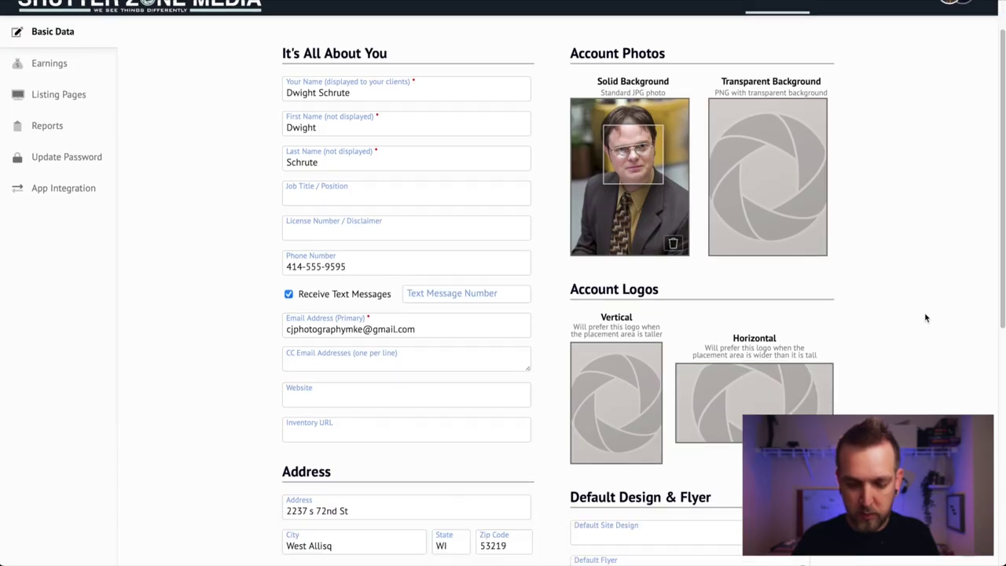
scroll(564, 370, down, 6)
click(588, 455)
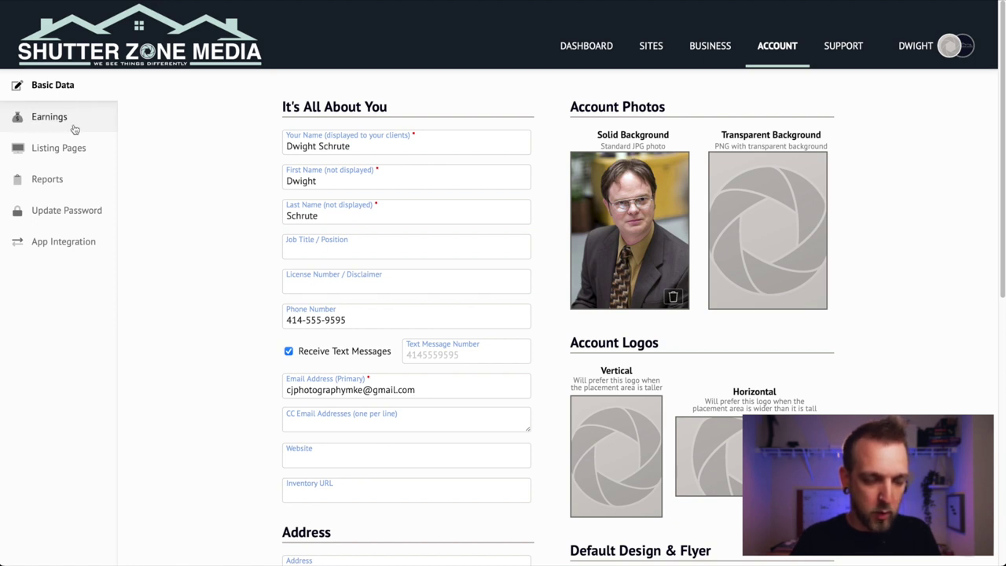
Step: Review the empty Earnings queues, then view the Client Listing Pages section
click(48, 118)
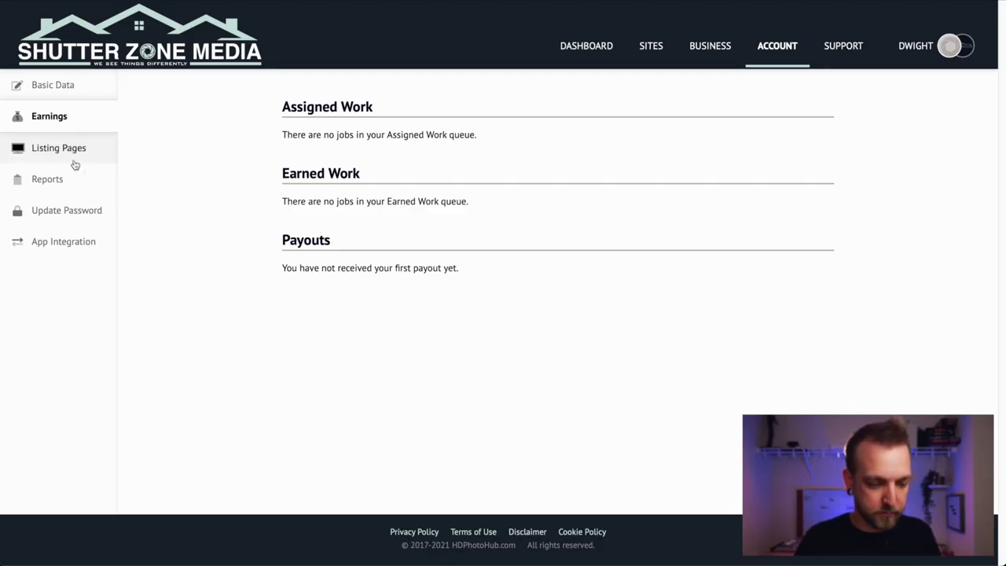
click(74, 163)
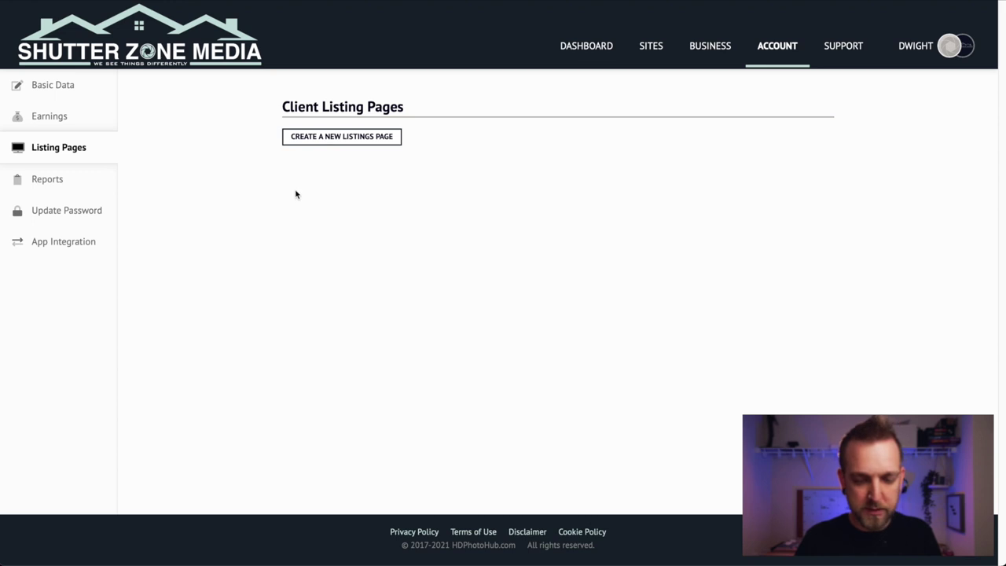
Step: Look over the account Reports, then open the App Integration settings
click(77, 194)
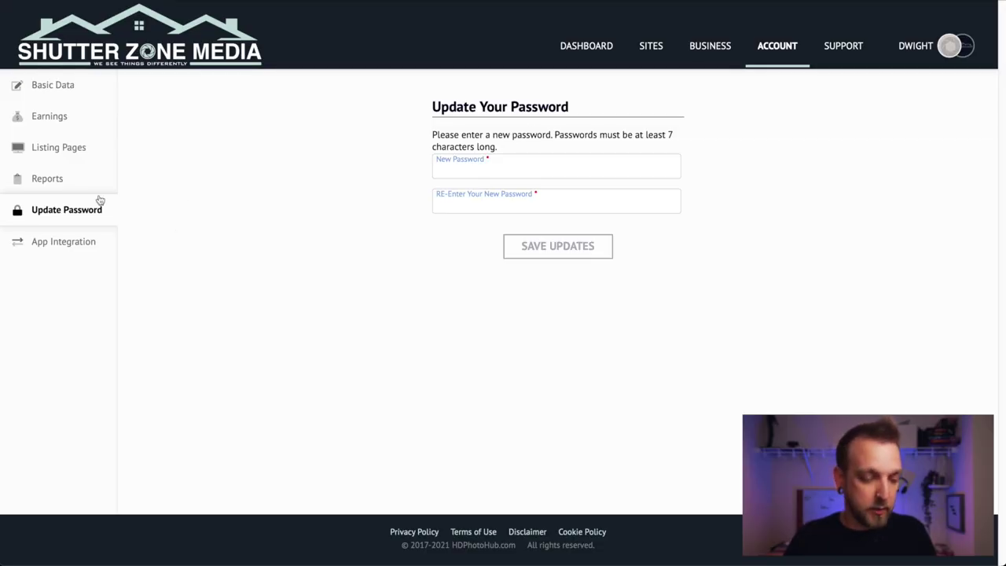
click(88, 251)
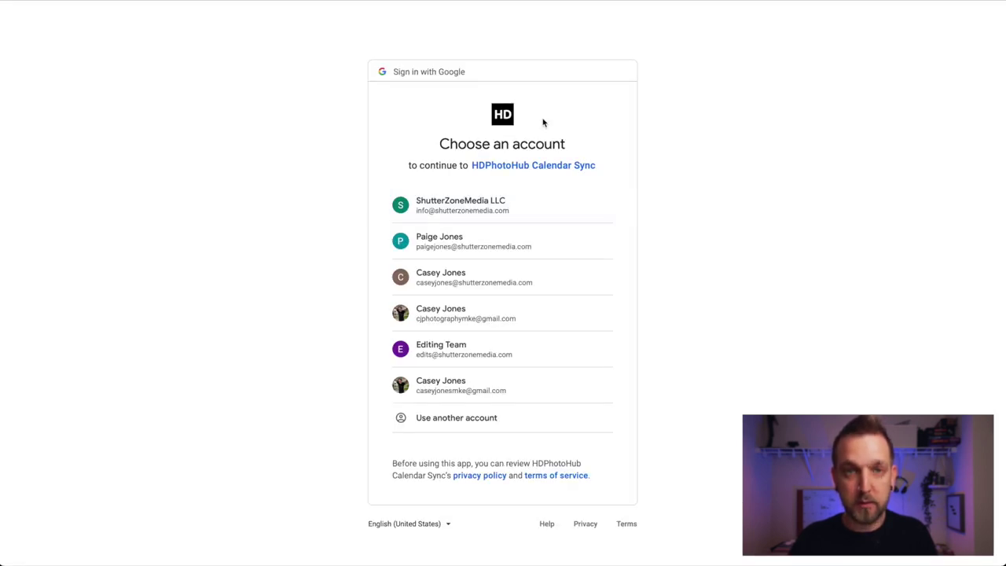
Step: Choose the photography Google account and allow HDPhotoHub Calendar Sync access to its calendars
click(478, 317)
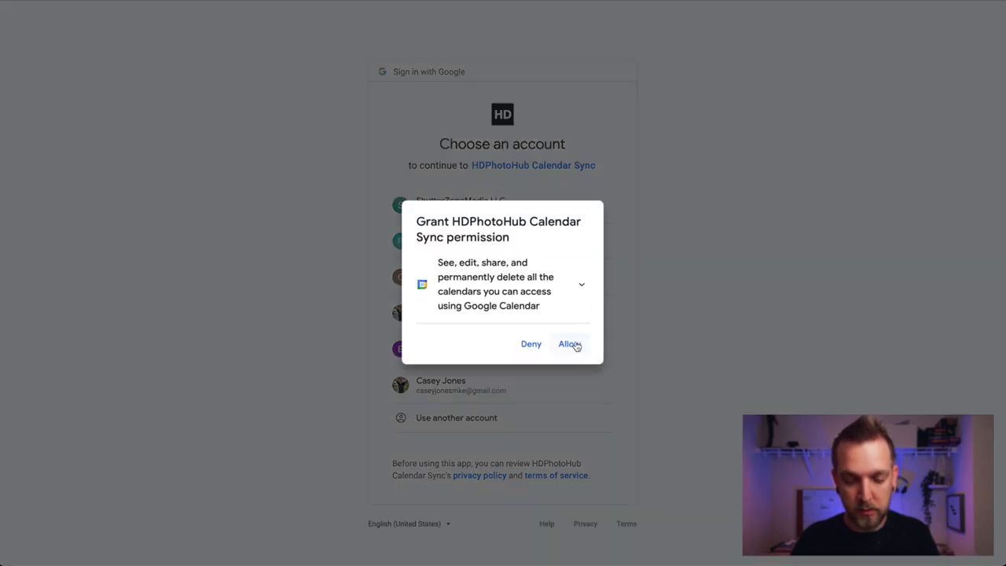
click(572, 344)
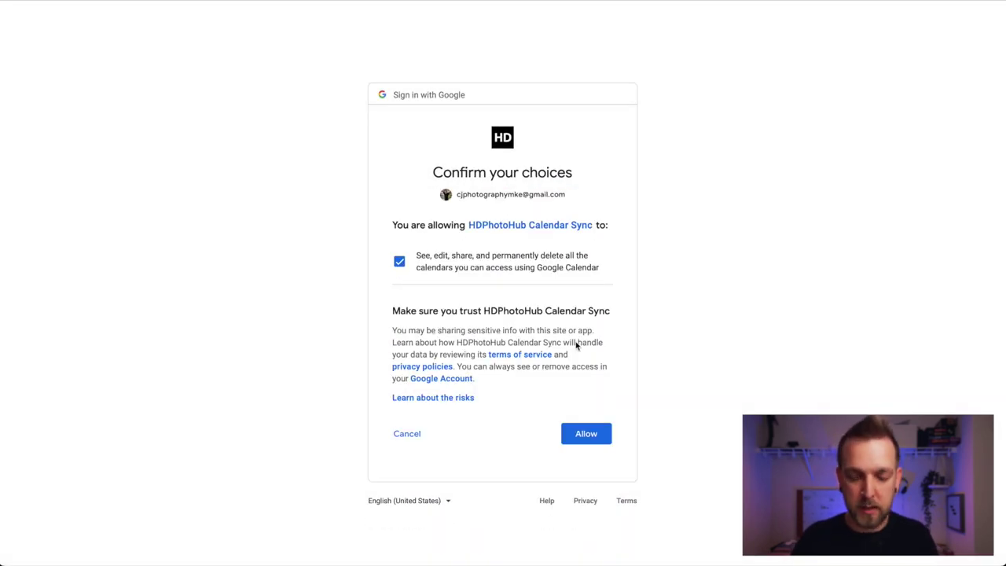
Step: Confirm Google Calendar access and select the team member's Gmail calendar for syncing
click(587, 434)
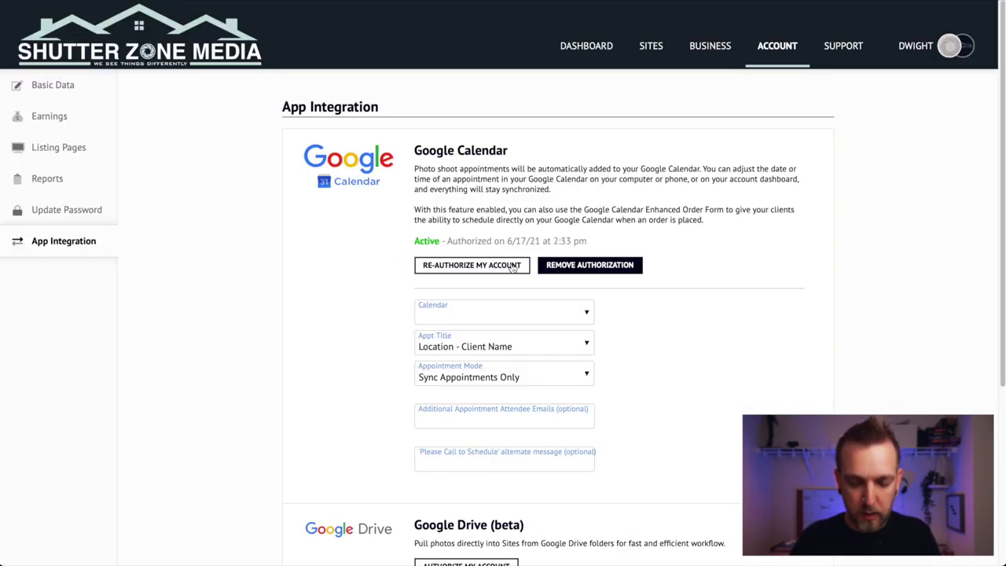
click(496, 310)
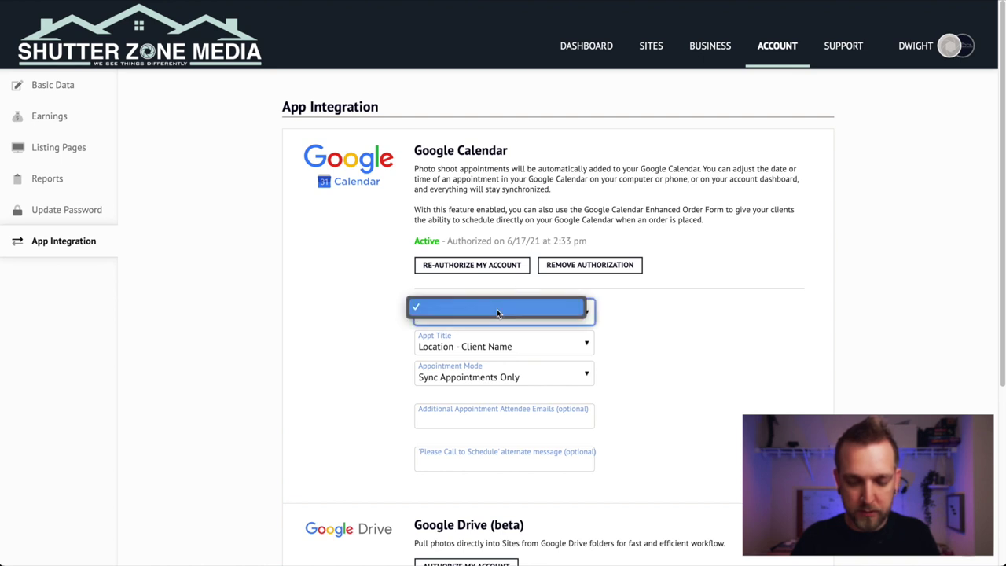
click(588, 312)
click(574, 341)
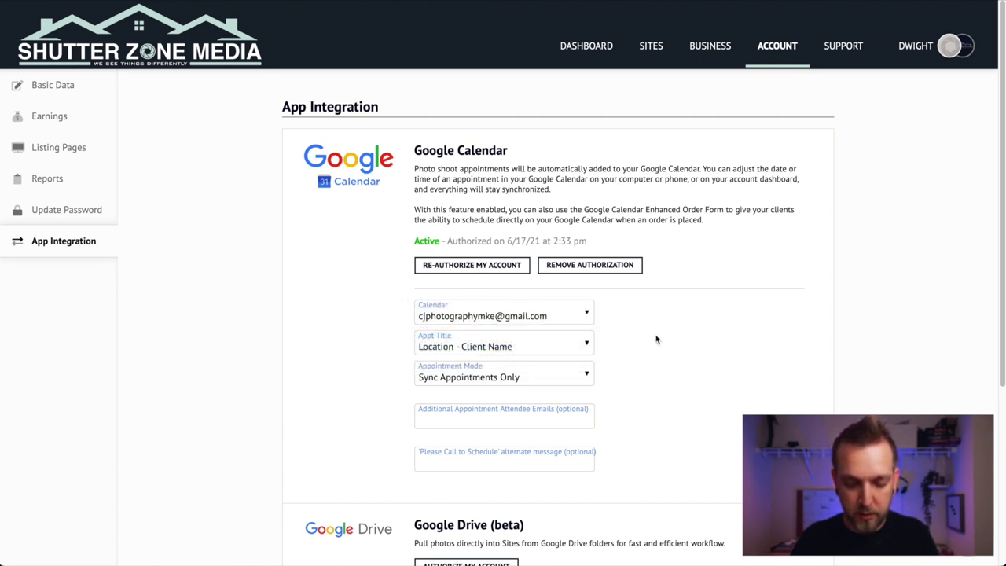
Step: Set Appt Title to Client Name - Location and Appointment Mode to Clients choose date and time
scroll(656, 337, down, 2)
click(516, 188)
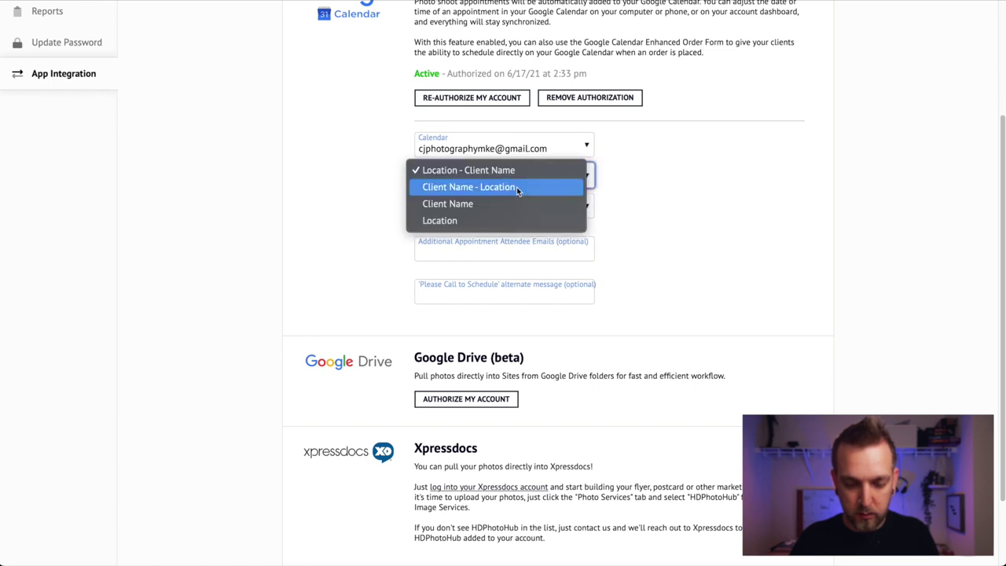
click(517, 187)
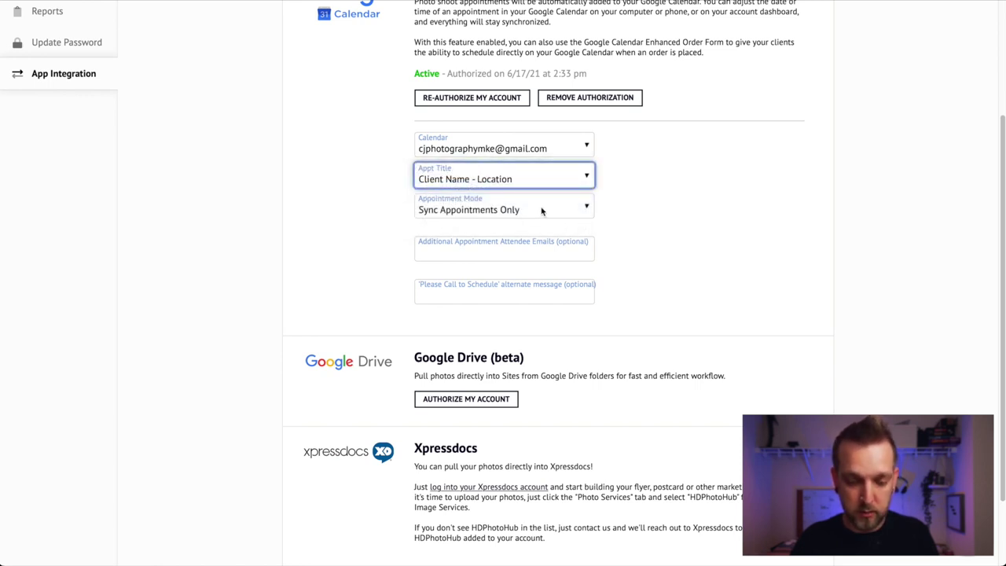
click(541, 211)
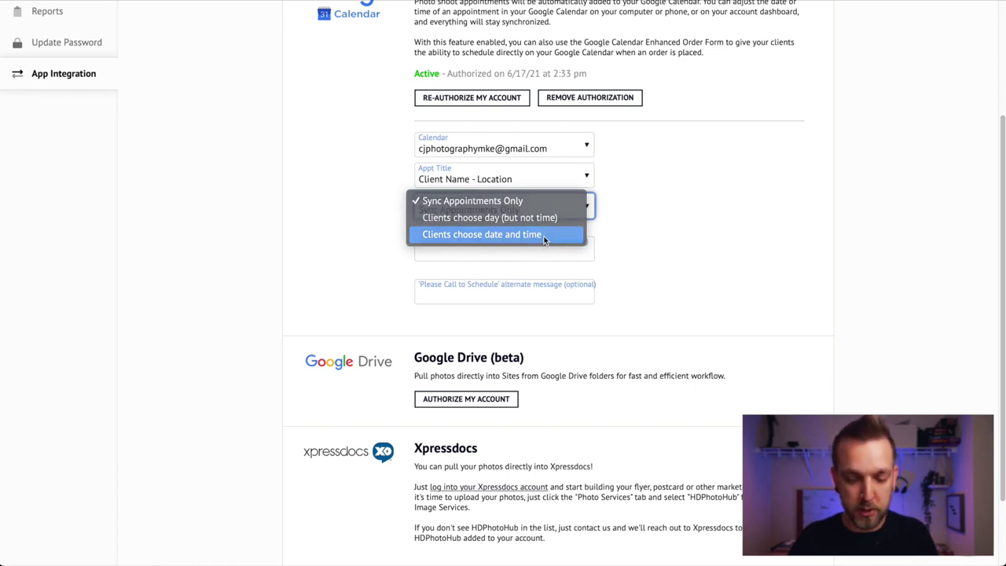
click(544, 236)
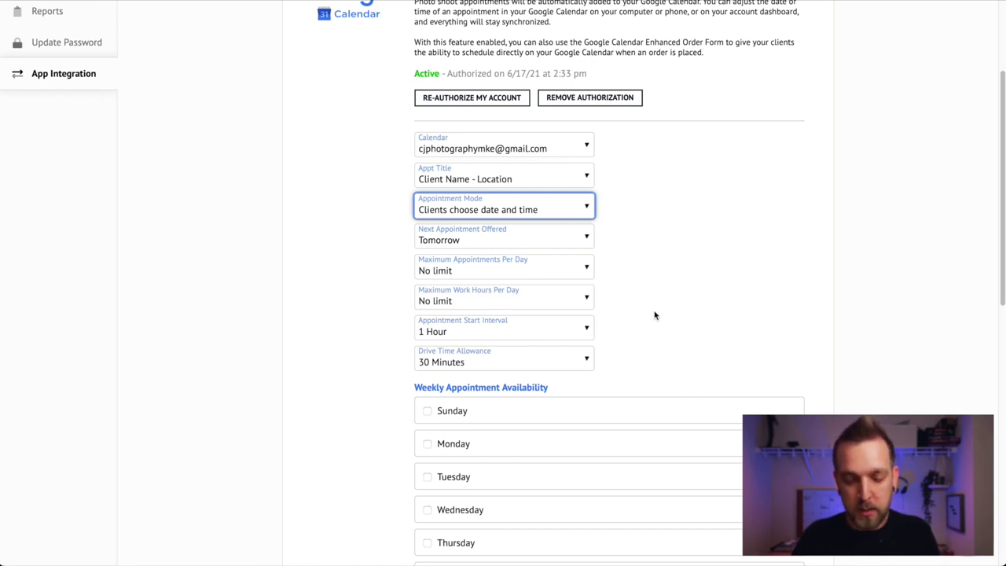
Step: Tick Sunday in Weekly Appointment Availability to enable its time range
scroll(654, 315, down, 3)
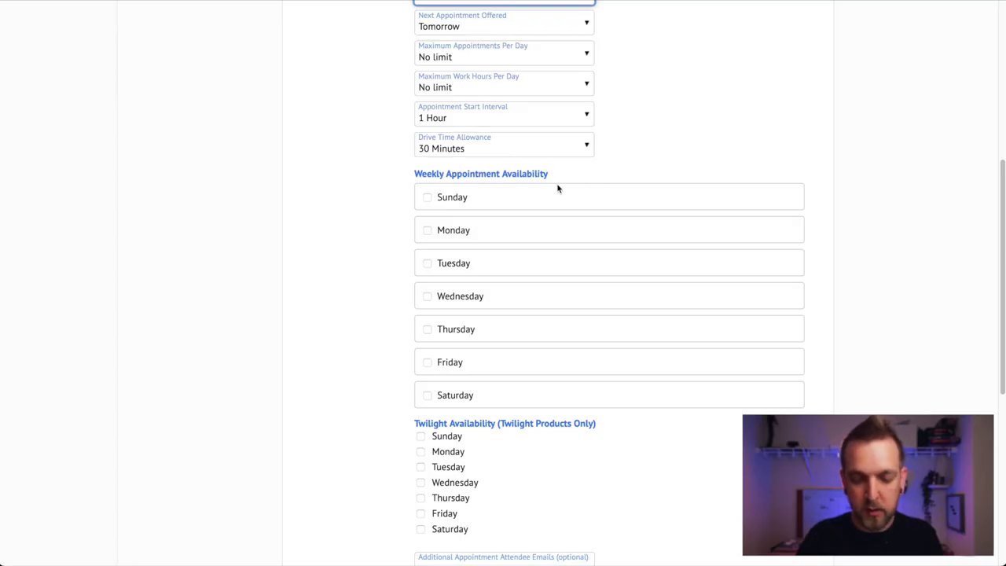
click(428, 198)
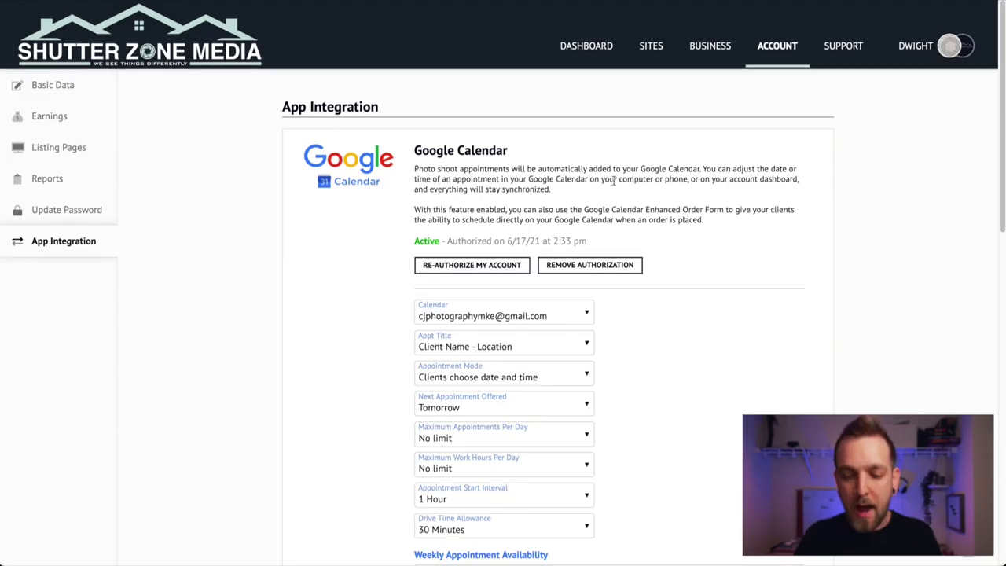
Step: Under Business > Service Areas, select the new team member's row to show their map
click(147, 35)
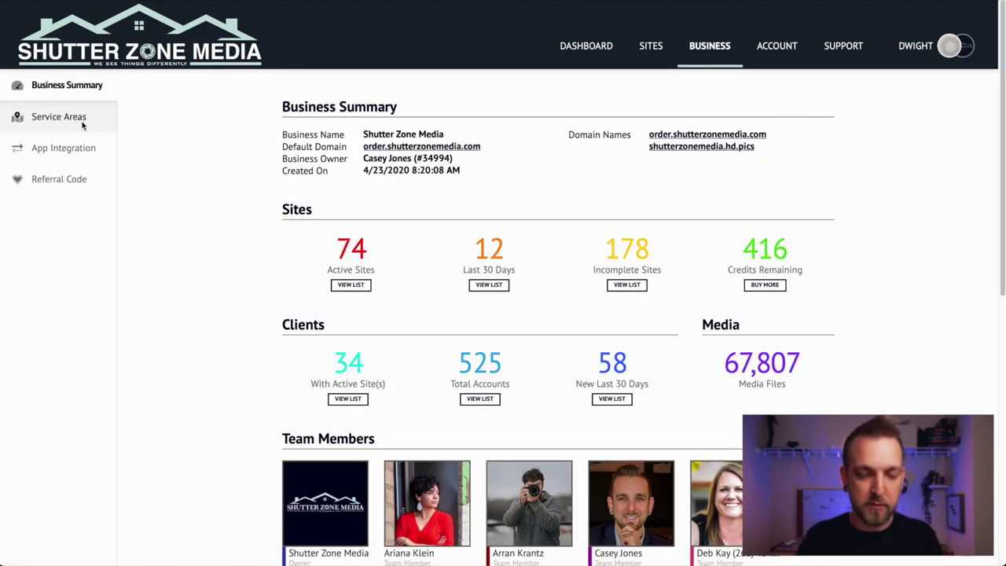
click(59, 117)
scroll(831, 248, down, 3)
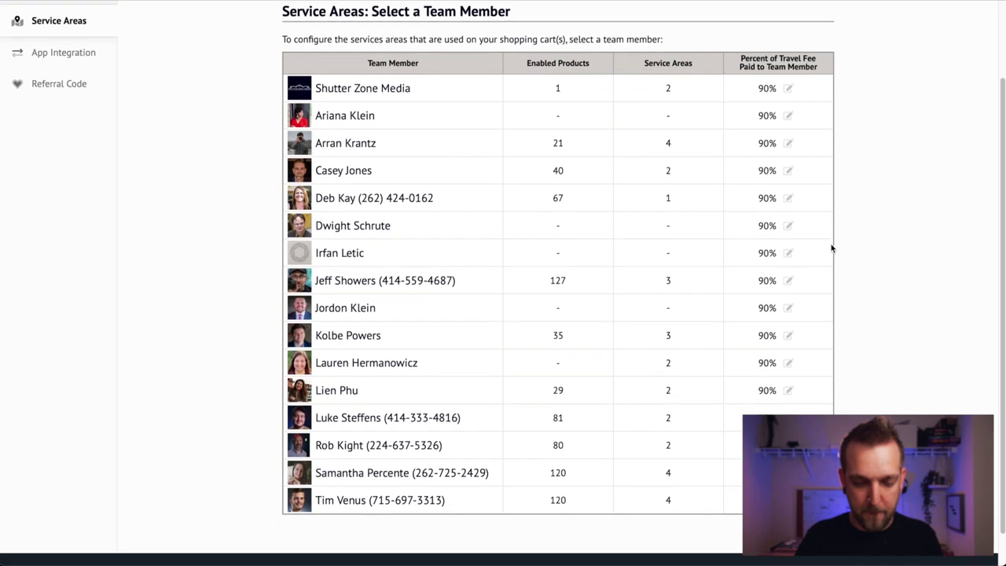
click(381, 219)
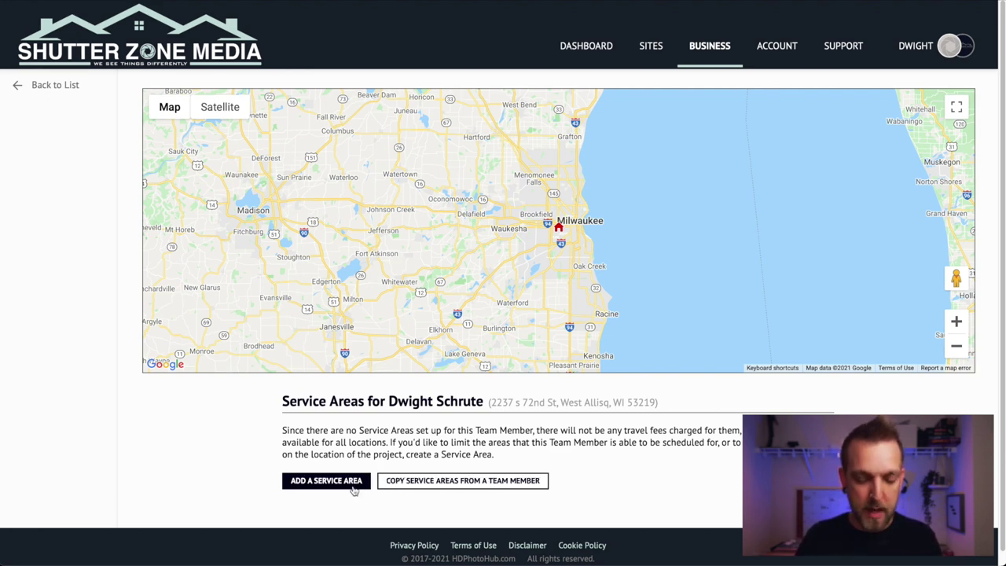
Step: Add a 25-mile Driving Distance Area service area for the team member
click(354, 489)
click(460, 283)
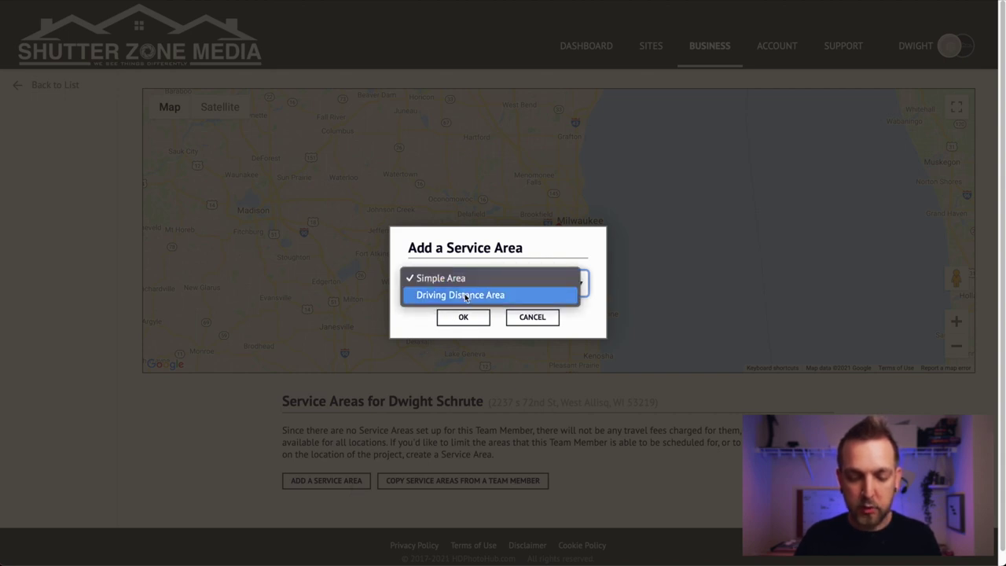
click(466, 296)
click(481, 316)
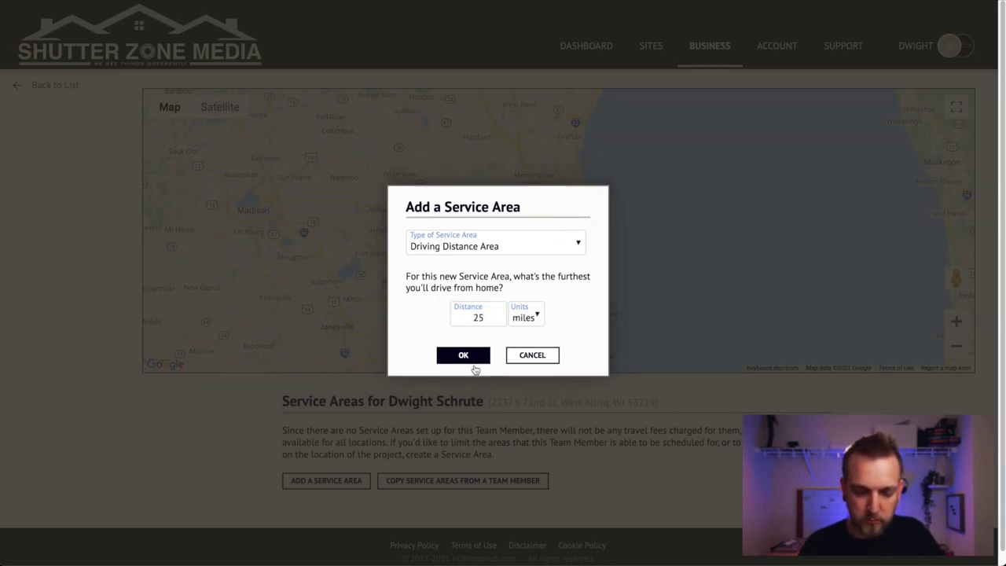
click(472, 360)
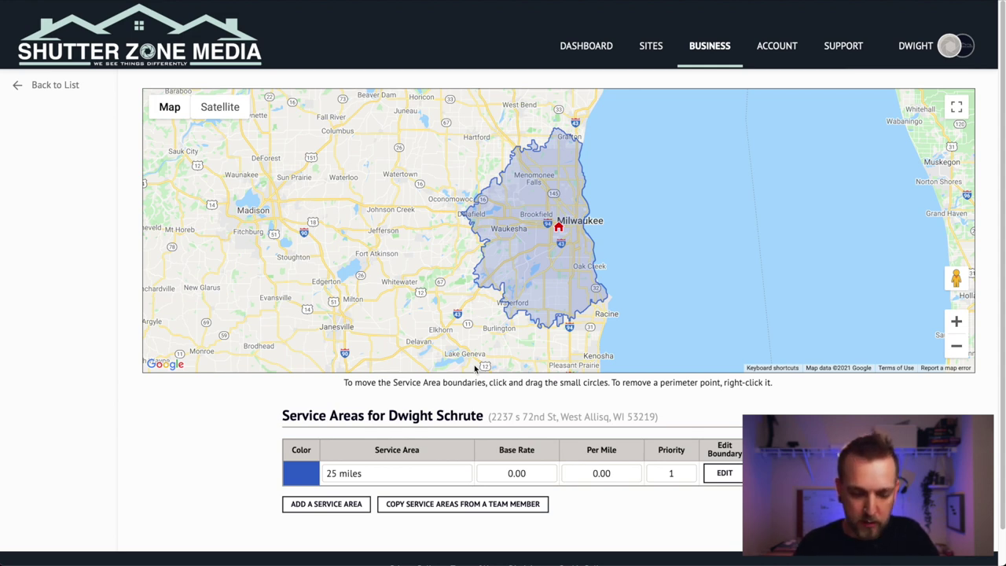
Step: Add a second Driving Distance Area of 50 miles, listed at priority 2 below the 25-mile one
click(337, 507)
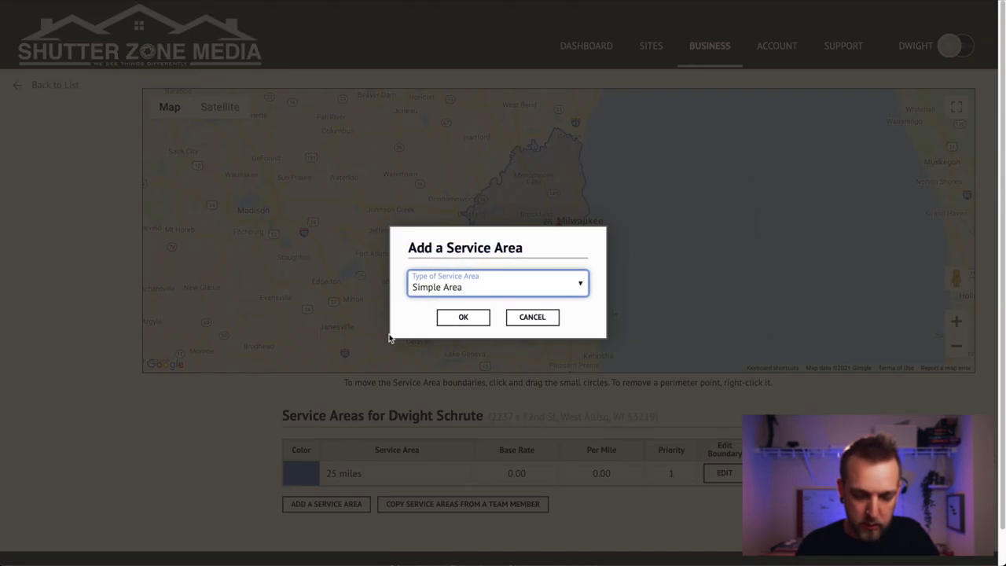
click(466, 287)
click(465, 296)
click(466, 311)
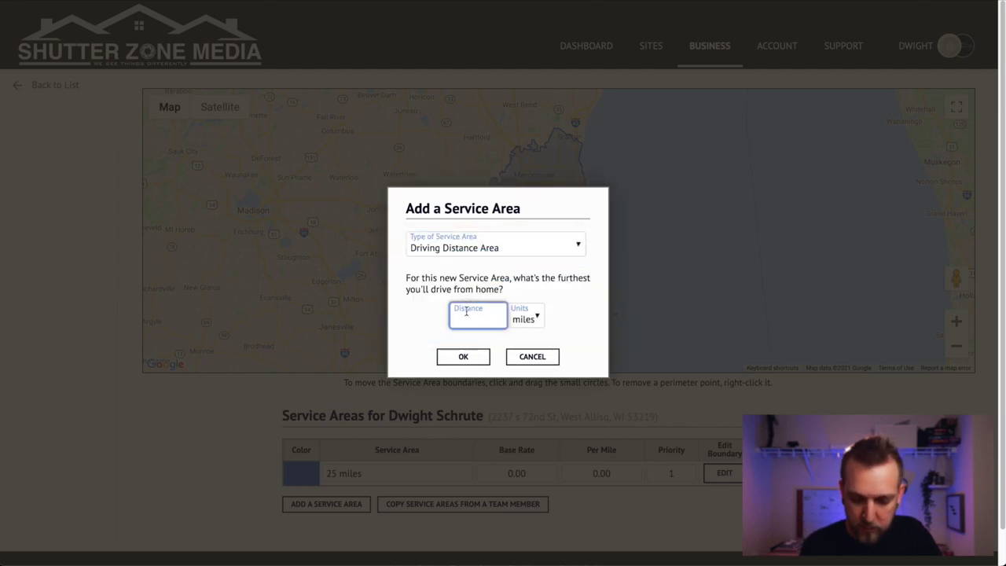
click(469, 355)
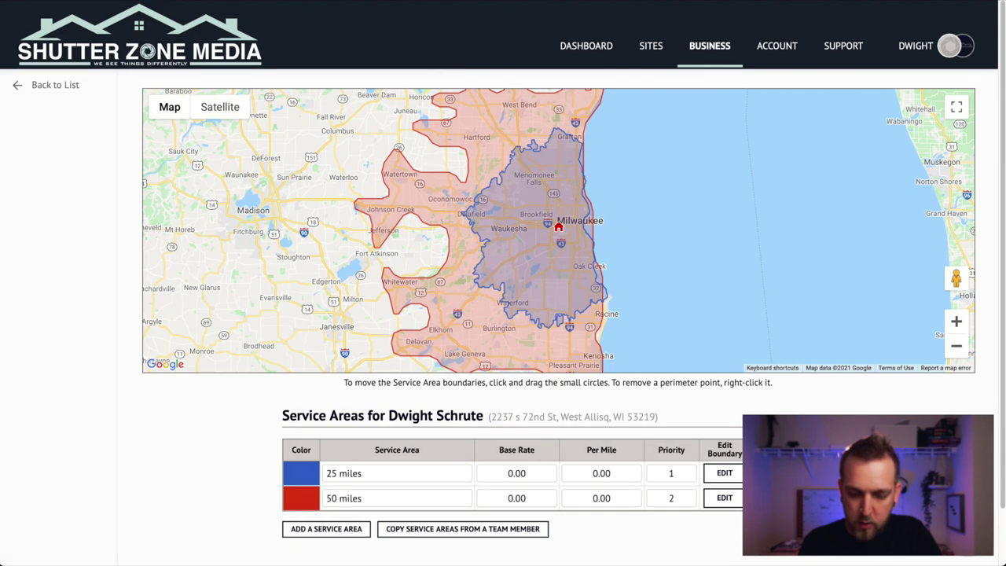
scroll(503, 282, down, 1)
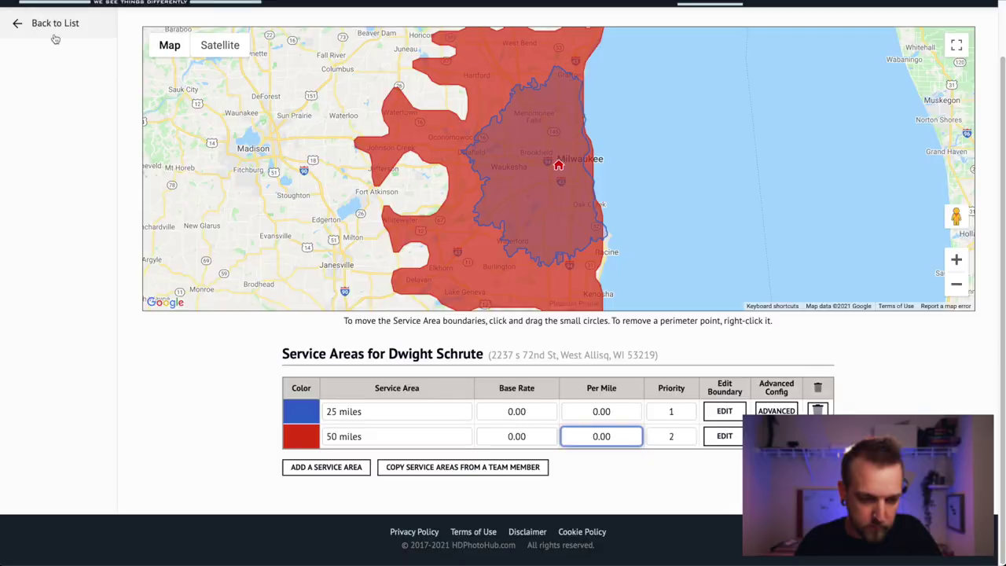
Step: Go back to the team list, view App Integration, then move to the Account section
click(55, 28)
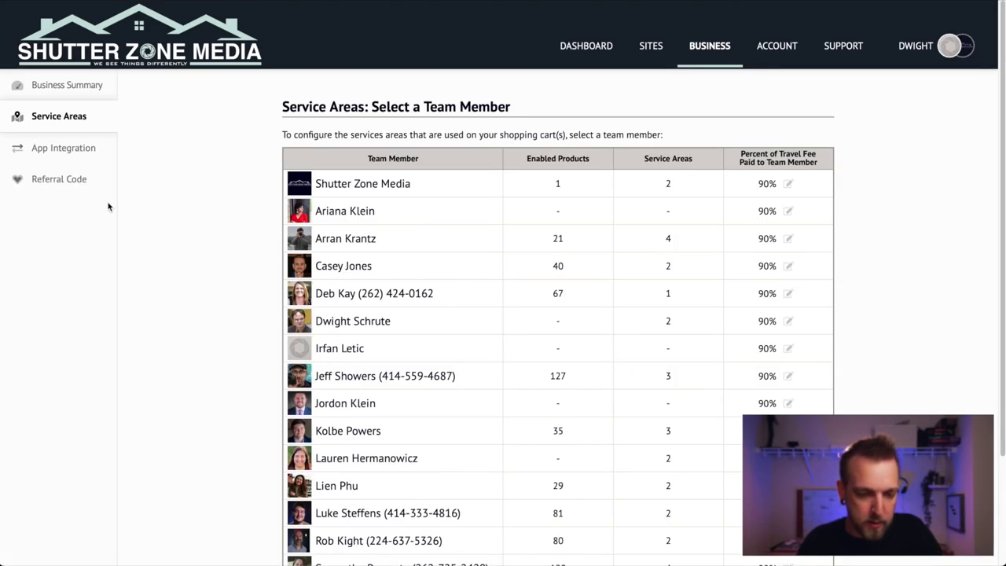
right_click(91, 157)
click(82, 149)
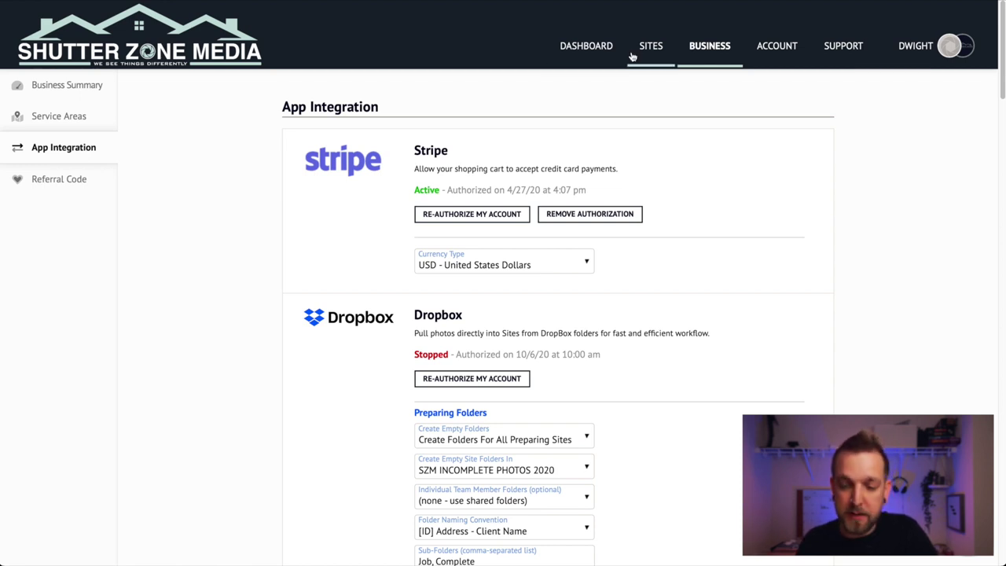
click(775, 46)
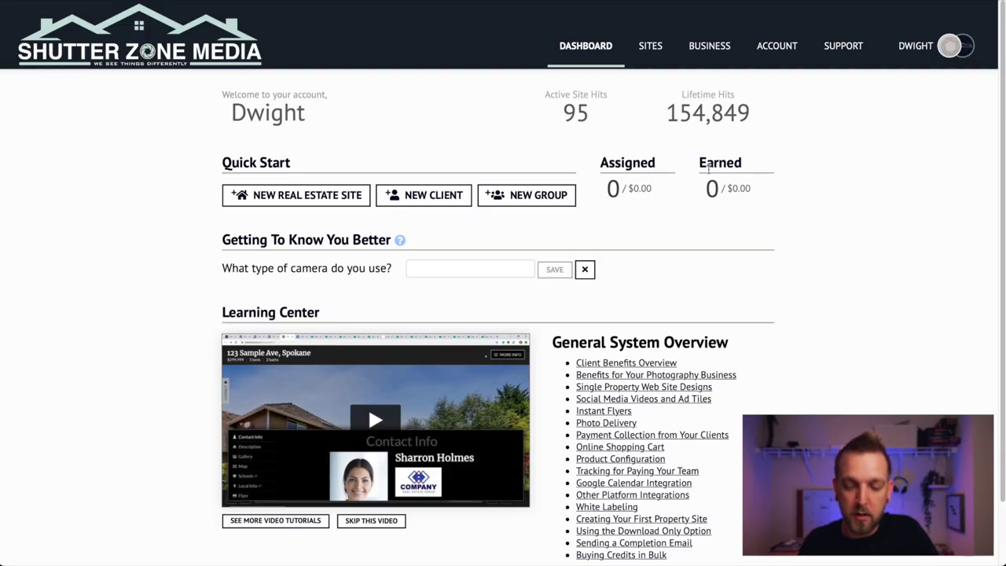
scroll(869, 260, down, 2)
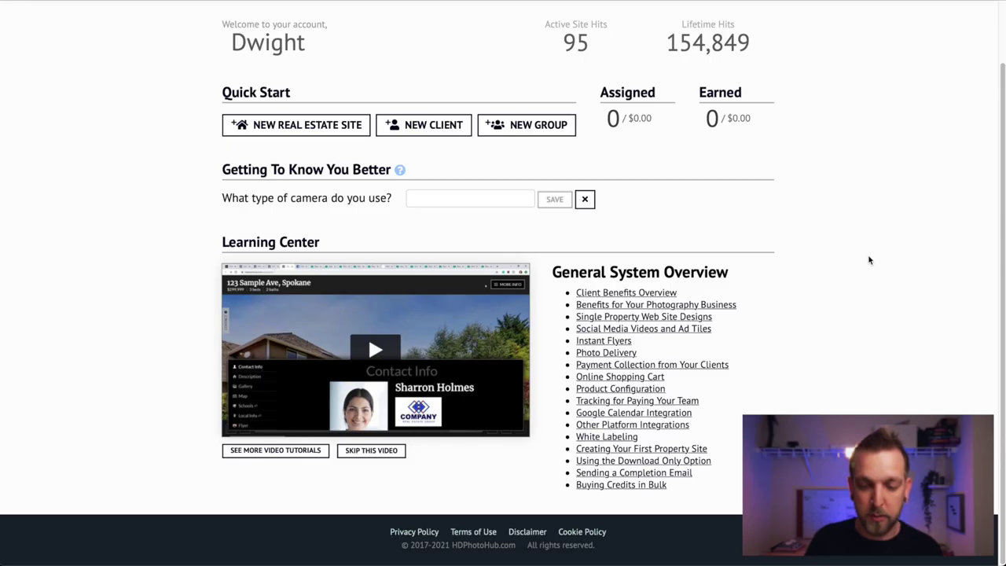
scroll(869, 261, up, 2)
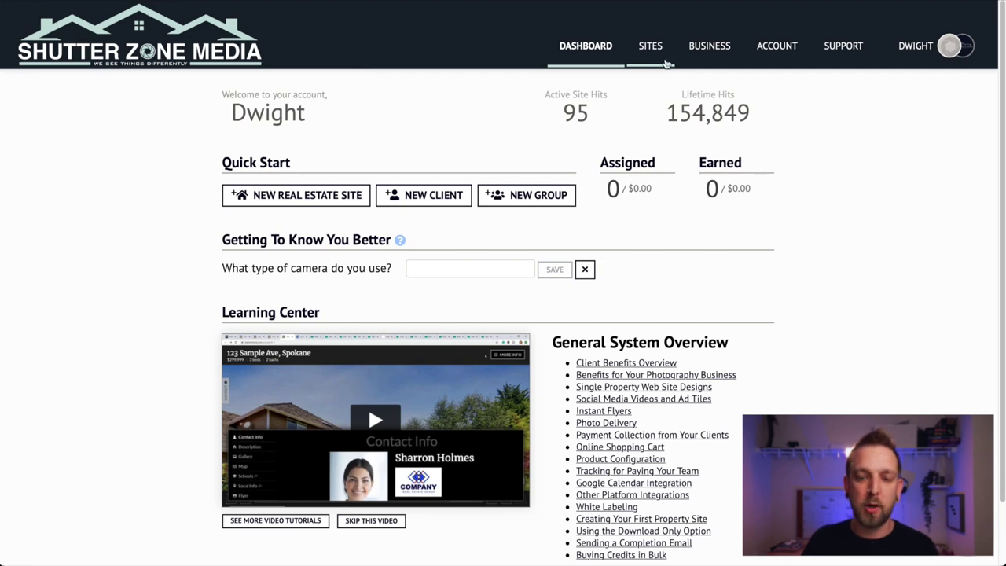
click(666, 63)
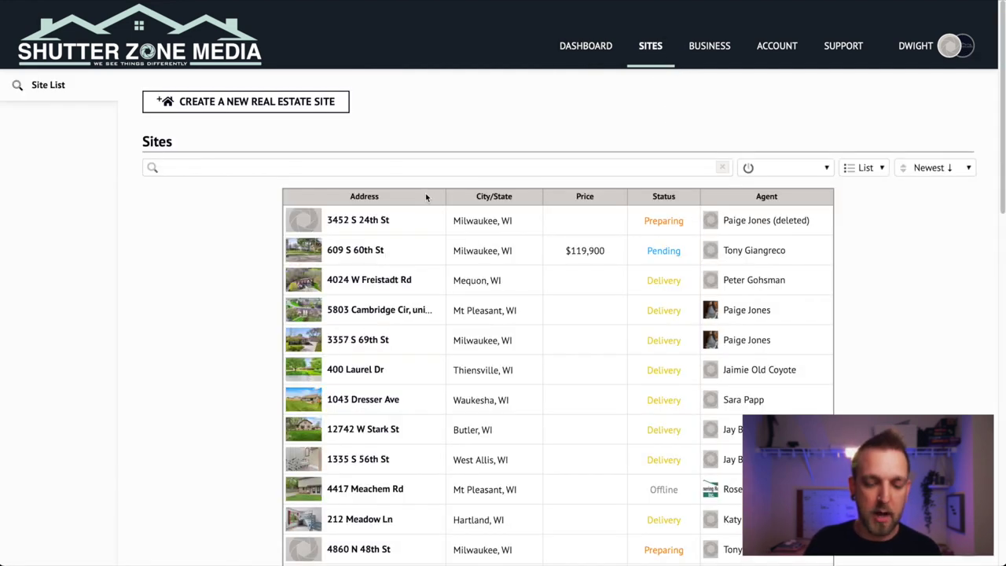
click(380, 281)
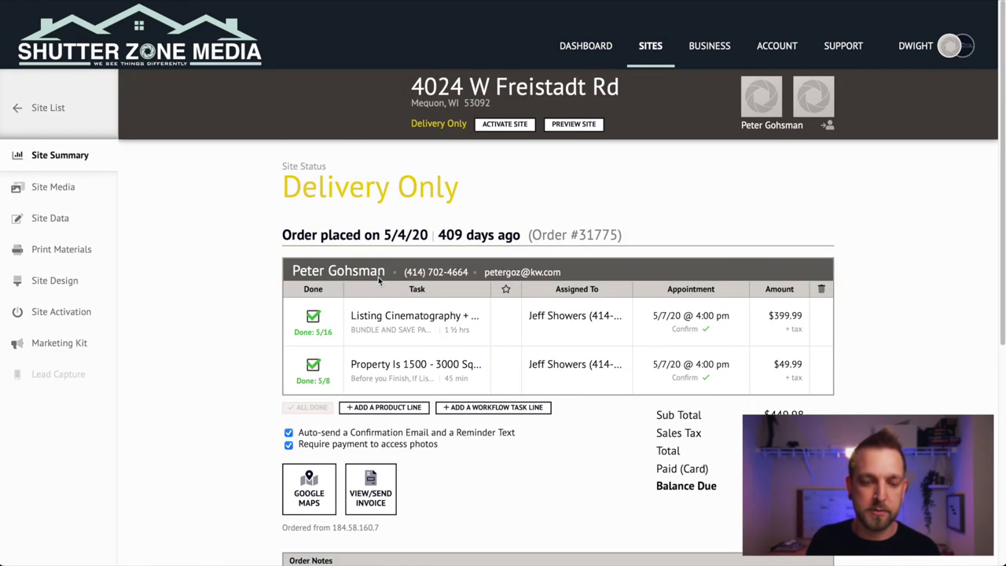
click(46, 216)
click(66, 189)
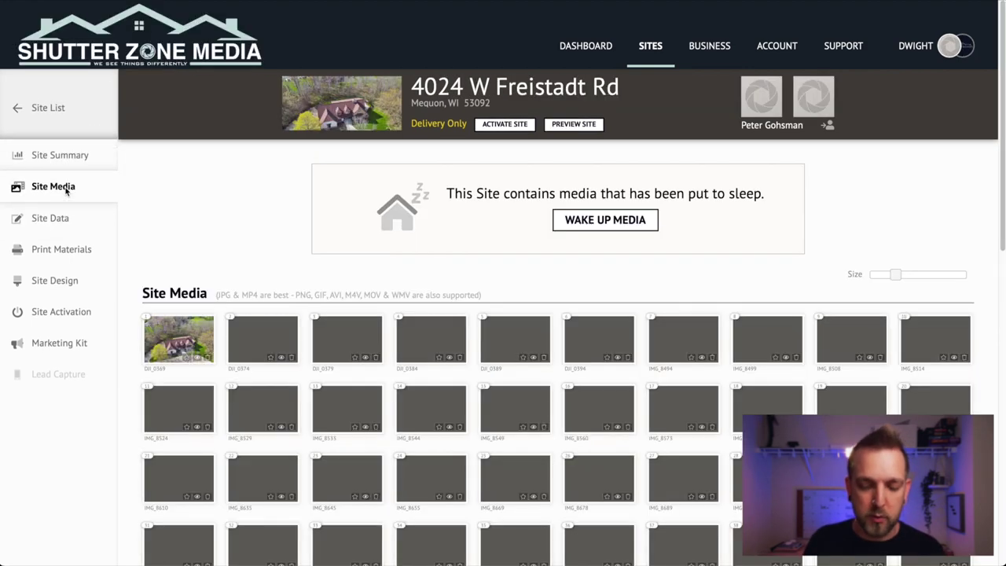